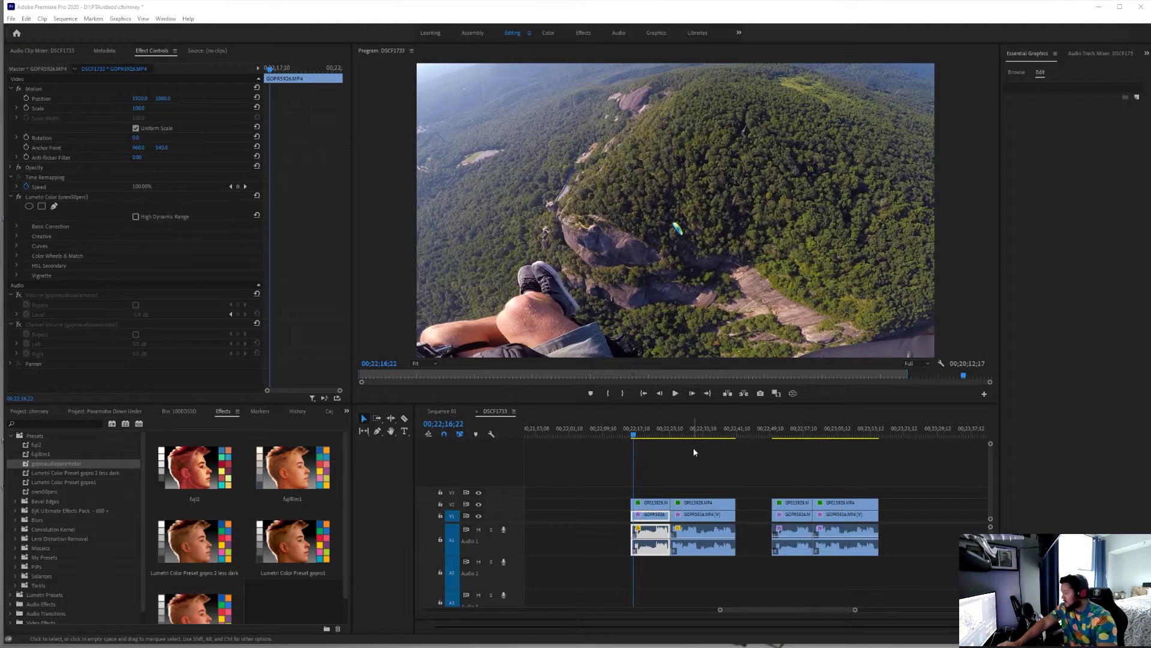
Step: Play the first paramotor clip from its start to 00:22:40:10 to hear its raw audio
left_click(644, 433)
left_click_drag(645, 434, 640, 435)
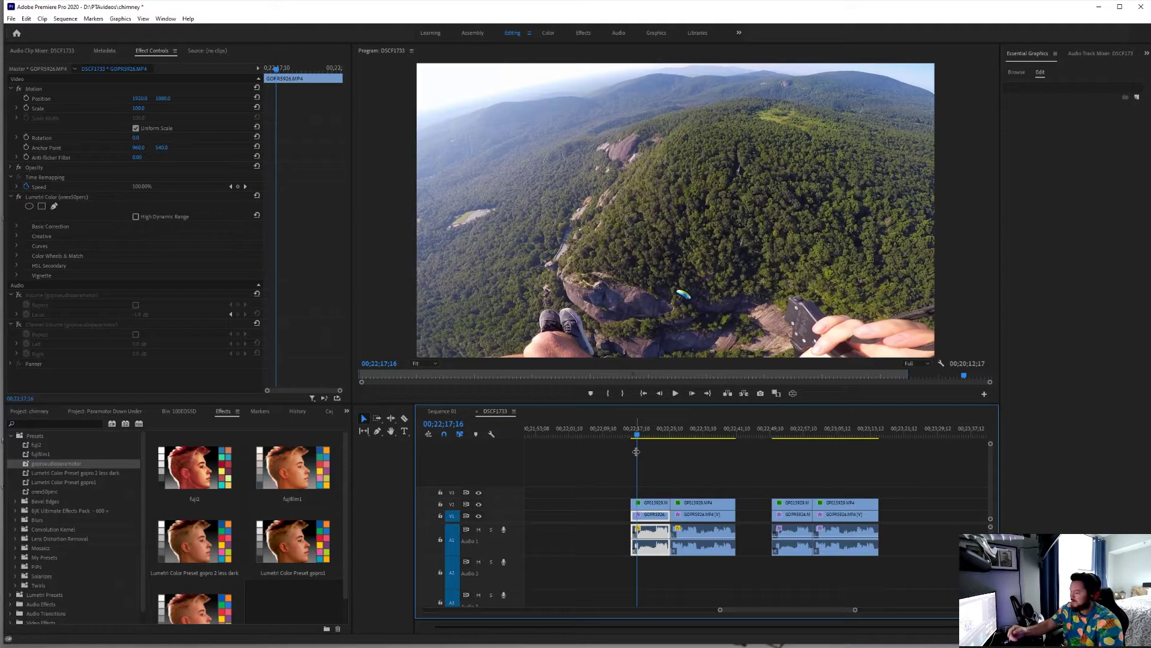
key("j")
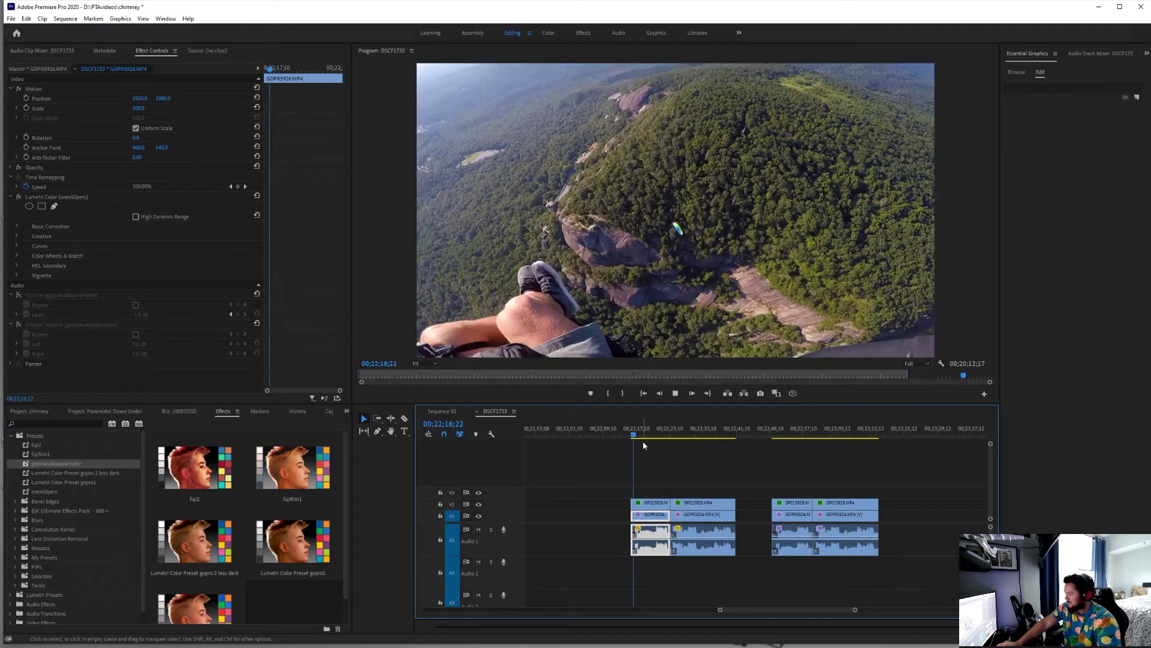
key("l")
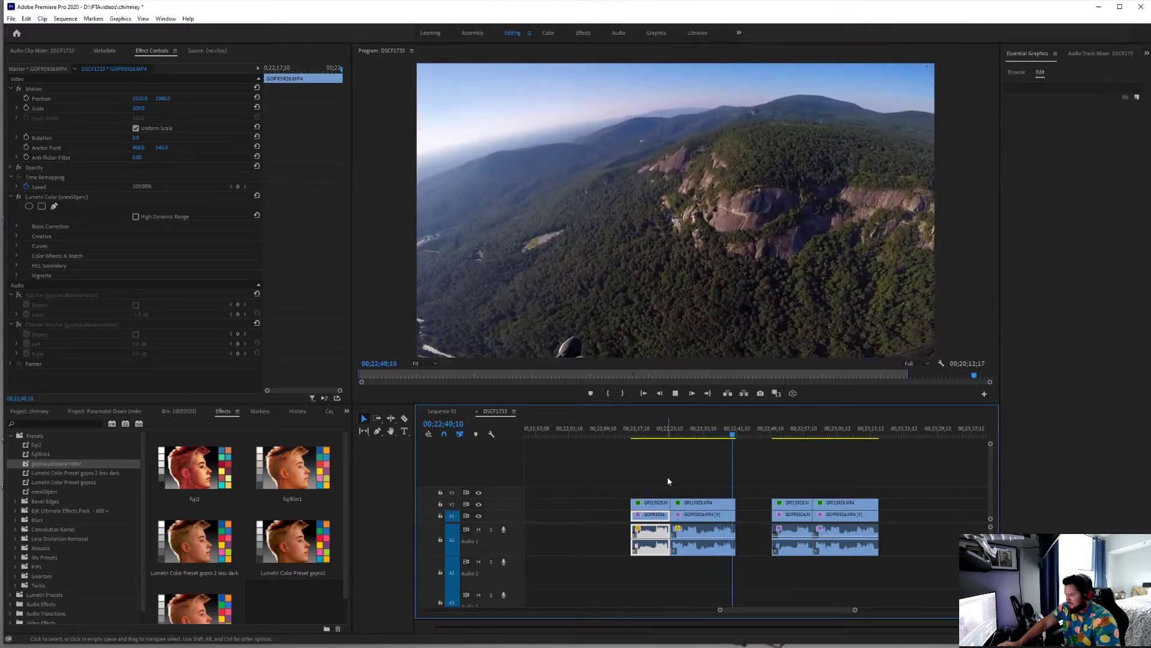
key("space")
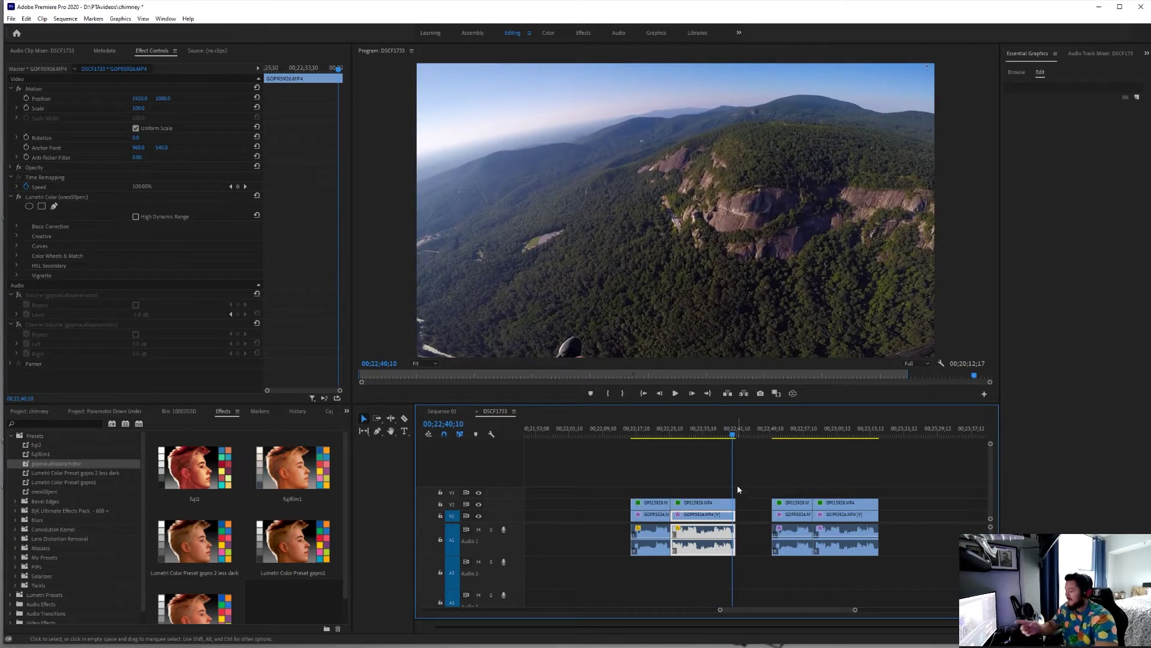
Step: Move the playhead past the gap and play the second GoPro clip group to 00:23:13:26
left_click(732, 434)
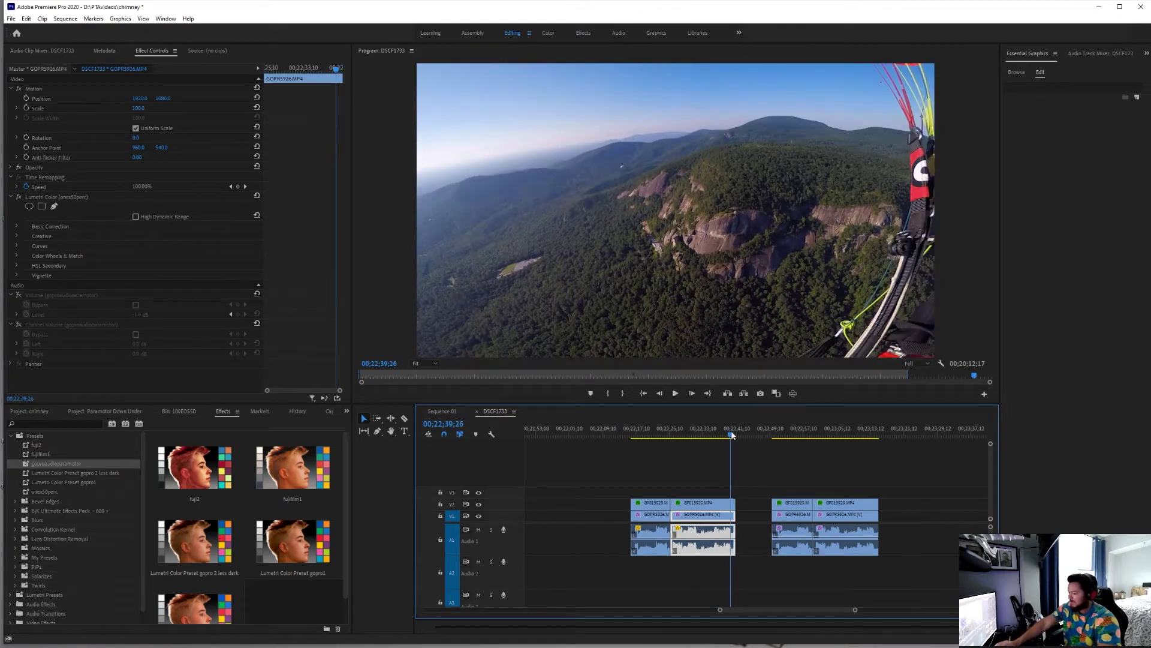
left_click_drag(731, 434, 763, 434)
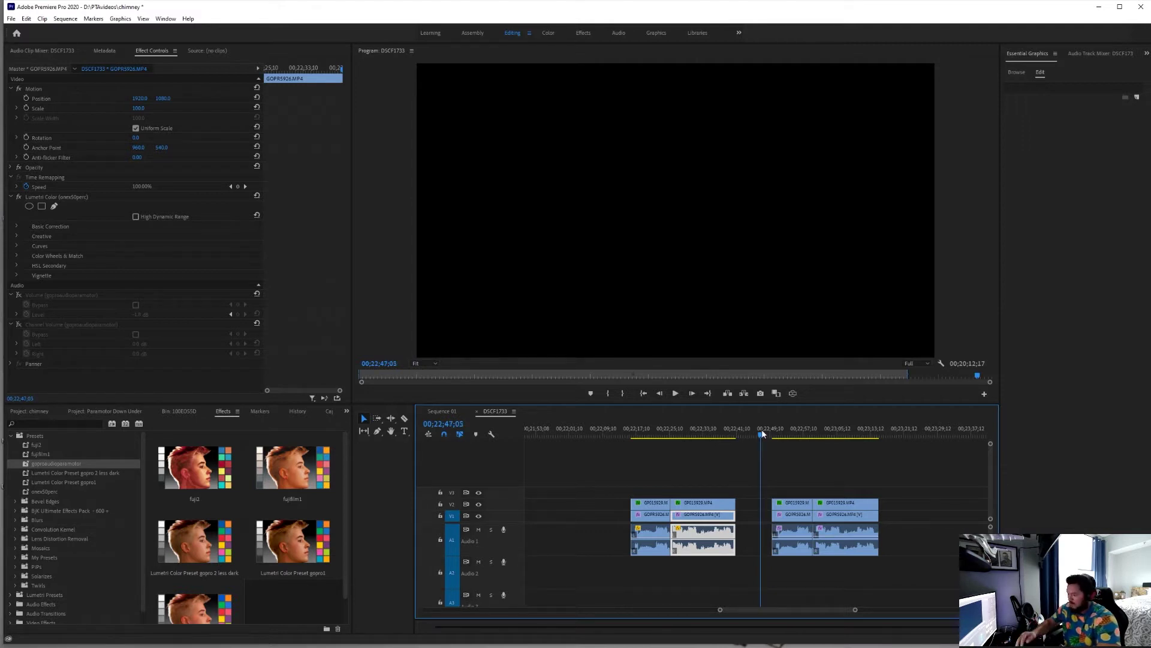
left_click_drag(763, 434, 773, 439)
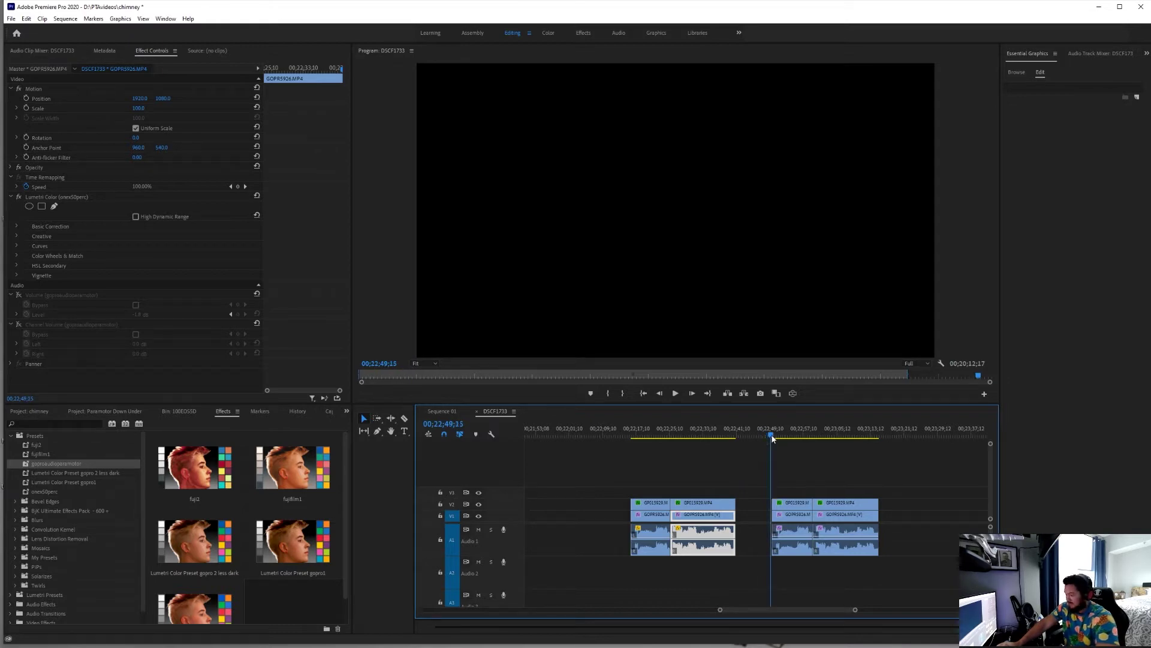
key("space")
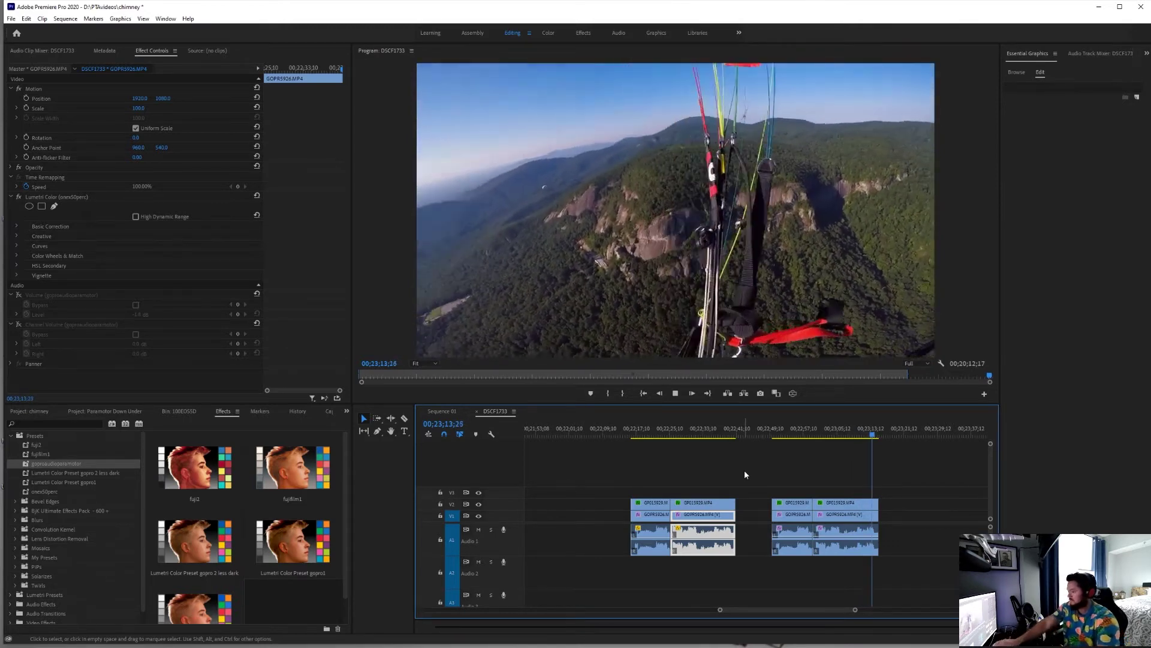
Step: Drop goproaudioparamotor on the first Audio 1 clip, adding FFT filter, equalizer and DeEsser effects
key("space")
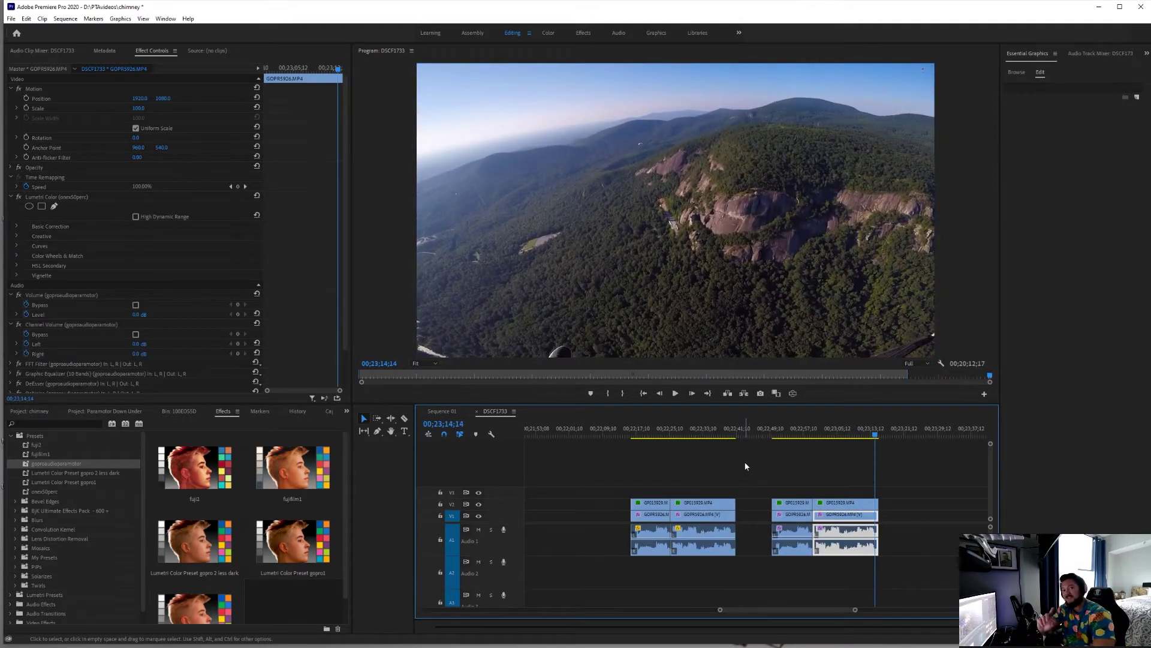
left_click(660, 460)
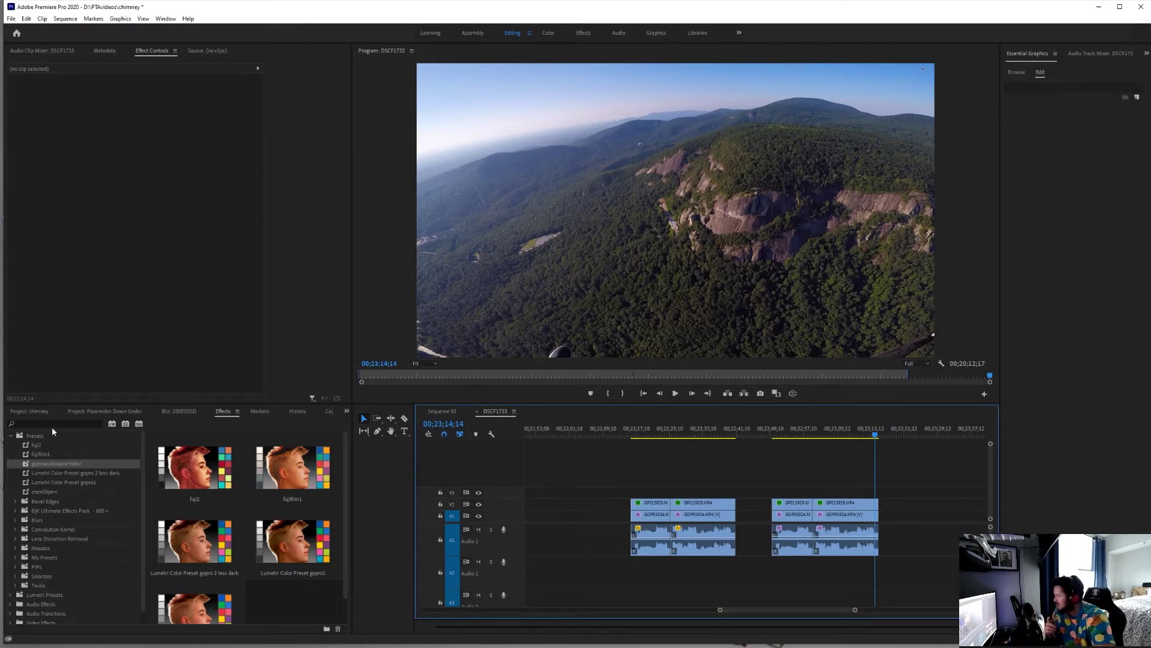
left_click(44, 464)
left_click_drag(344, 453, 661, 538)
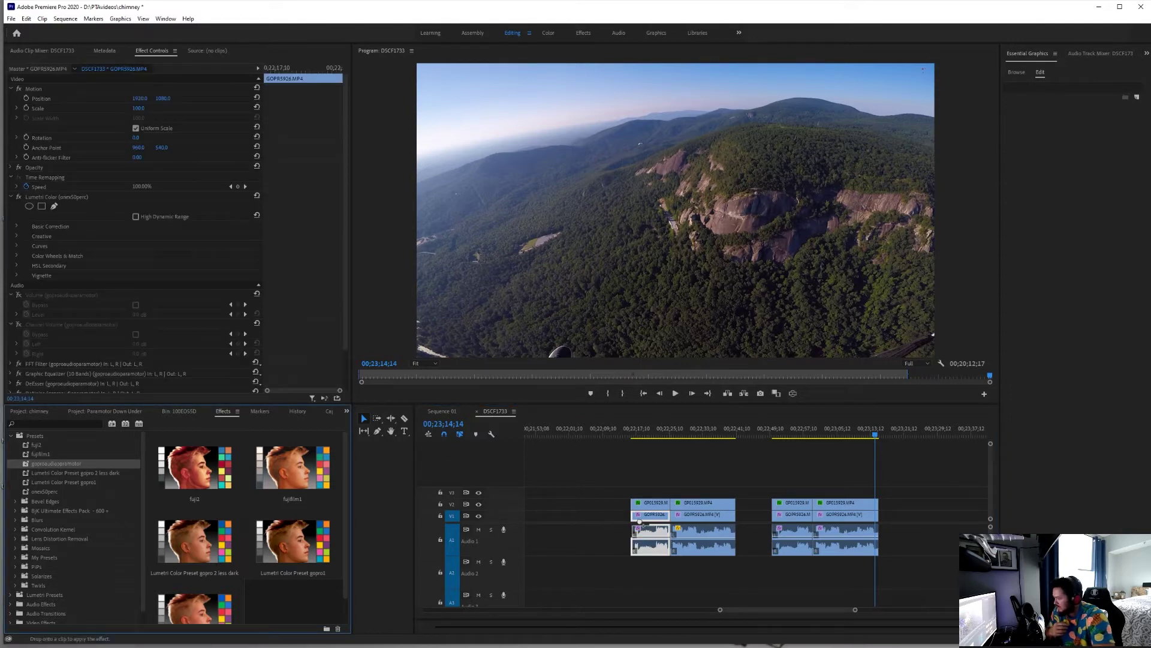
left_click(702, 538)
left_click_drag(664, 436, 636, 436)
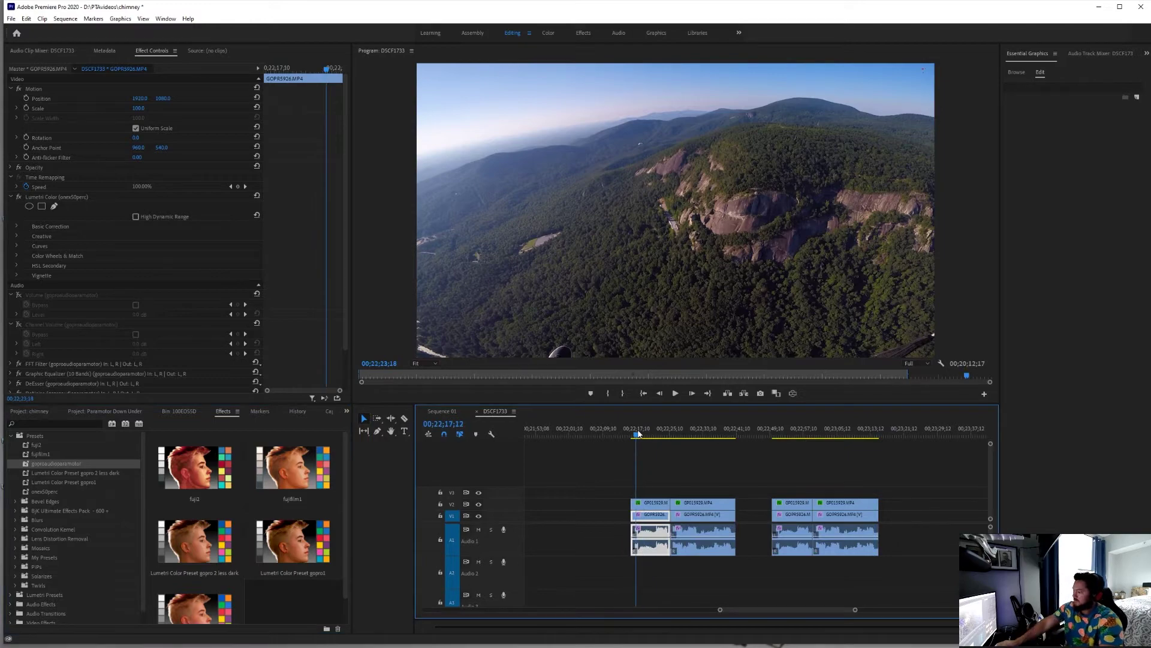
key("space")
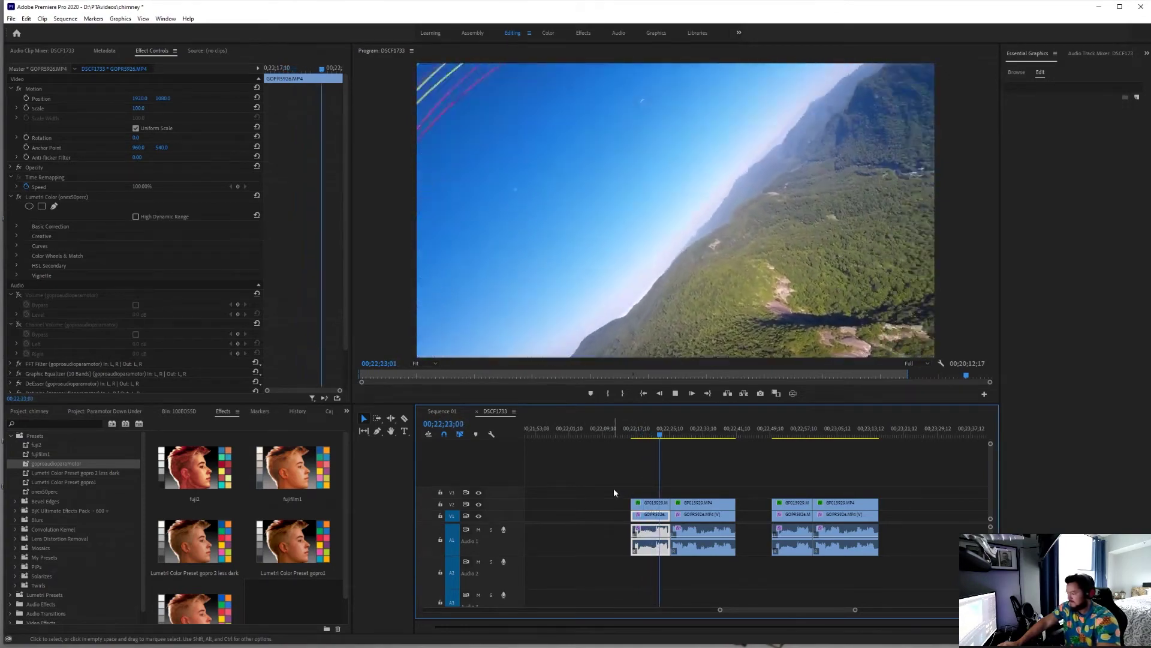
key("space")
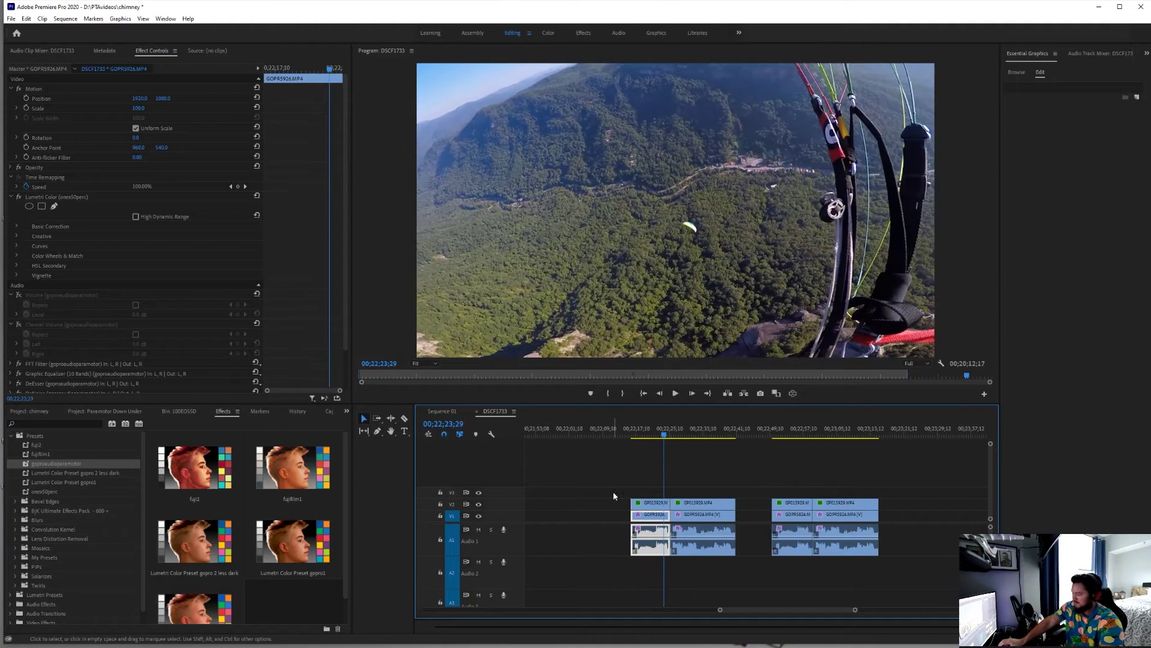
key("ctrl+z")
left_click(650, 434)
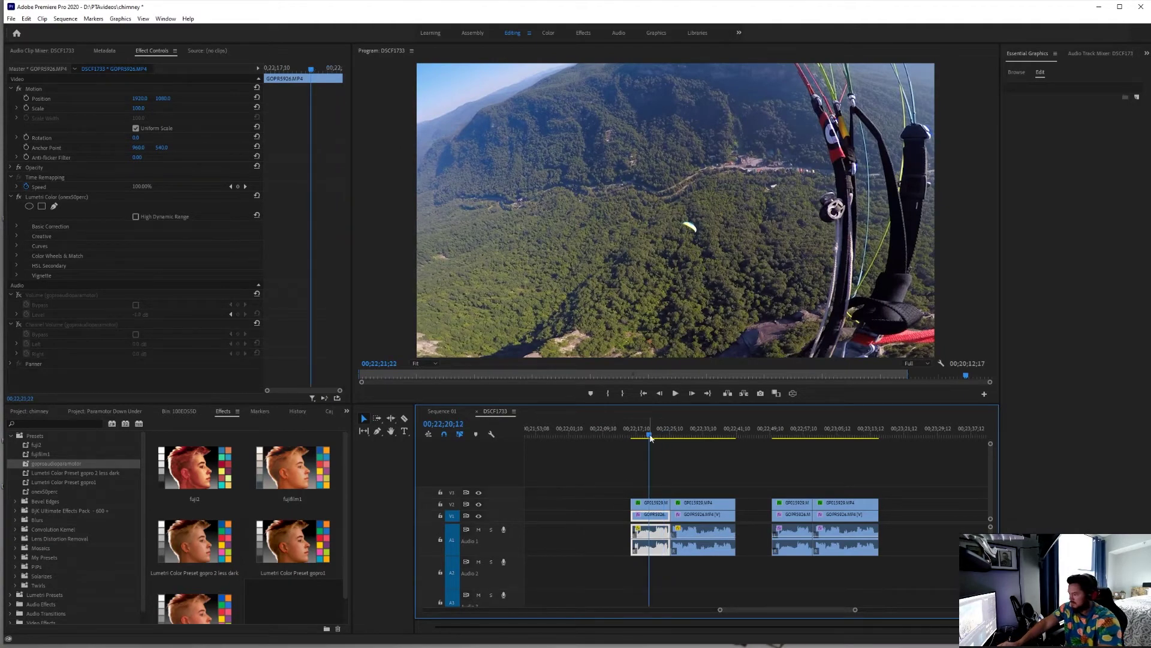
key("space")
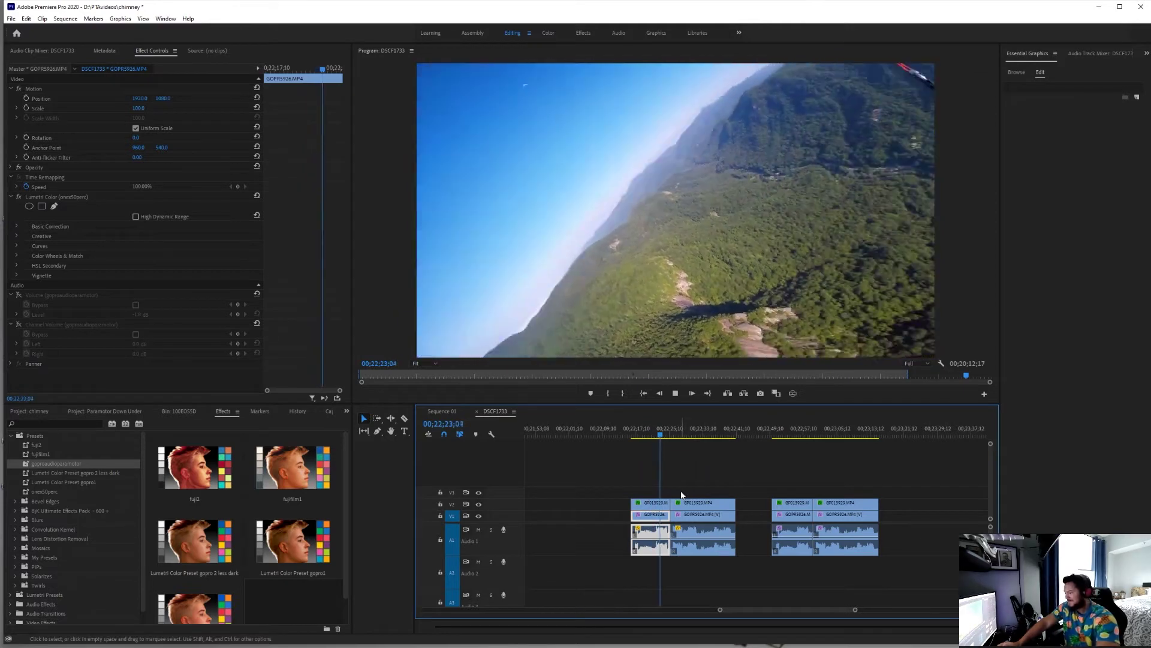
key("space")
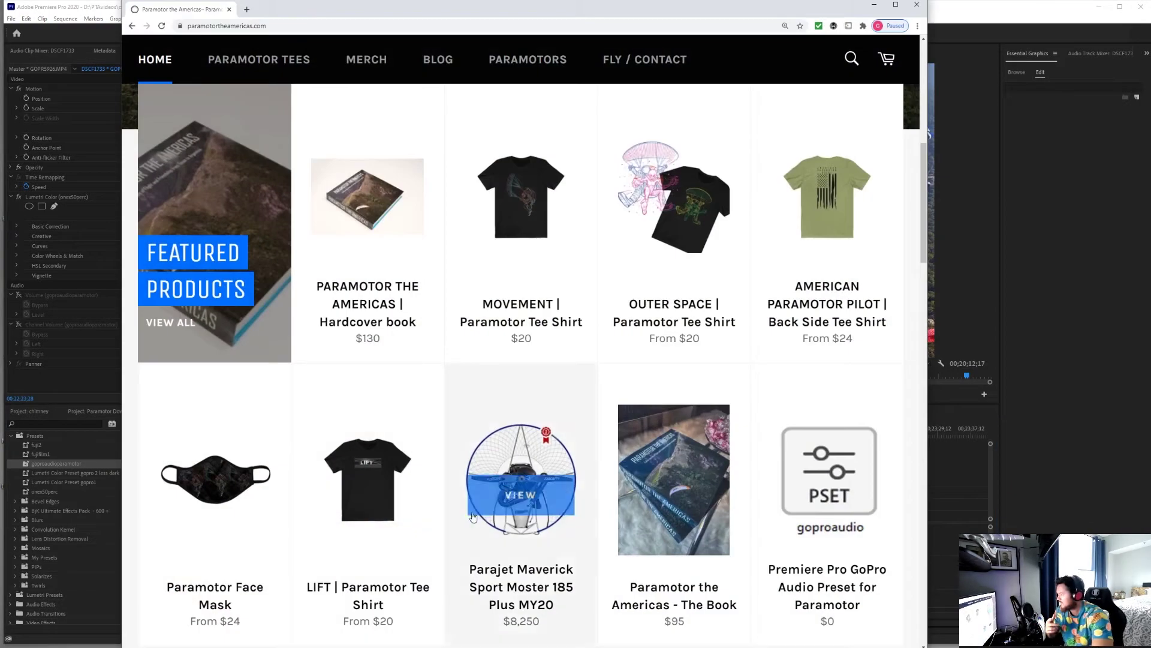
Step: Add the free Premiere Pro GoPro Audio Preset for Paramotor to the $0.00 cart
mouse_move(495, 493)
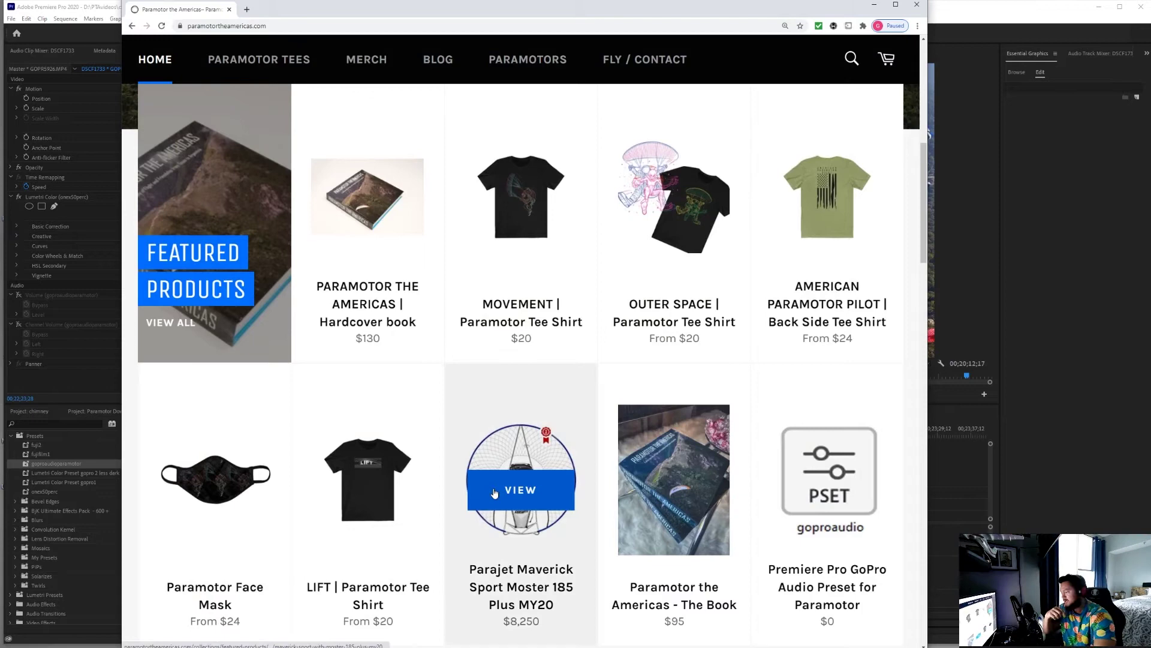
mouse_move(446, 299)
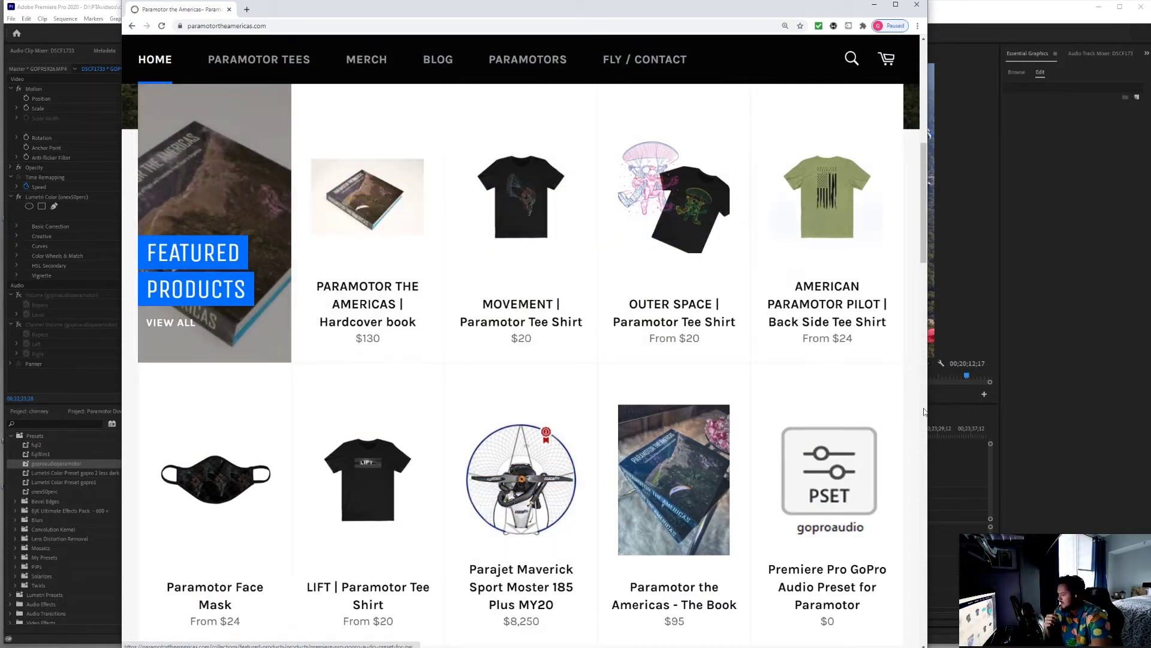
mouse_move(841, 507)
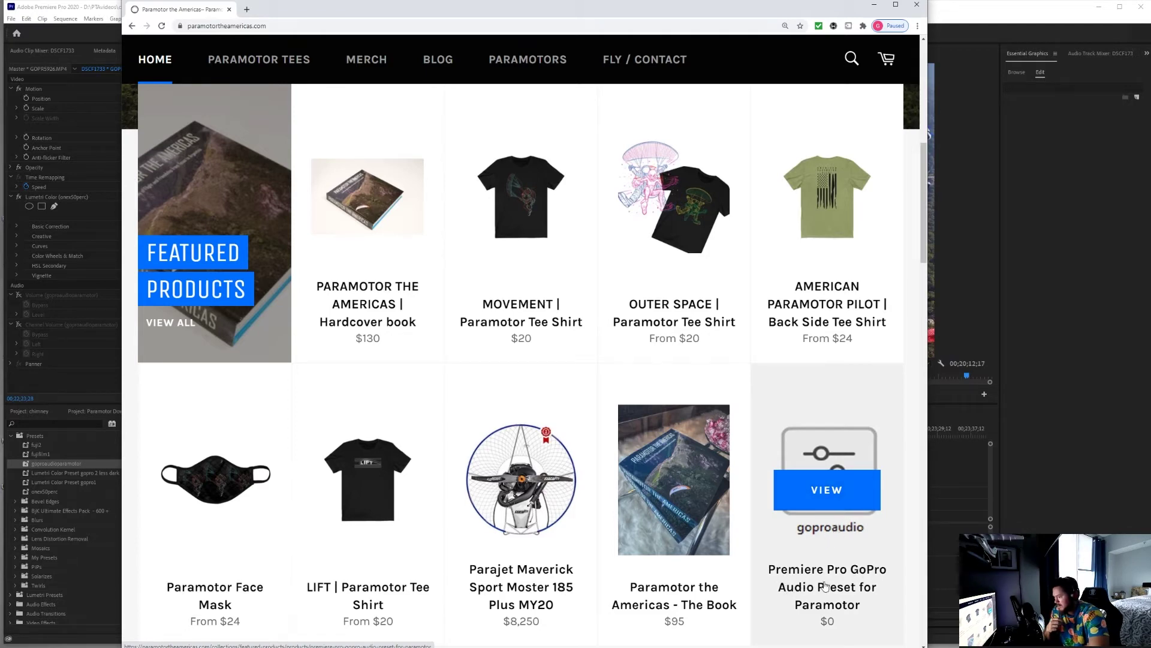
left_click(835, 509)
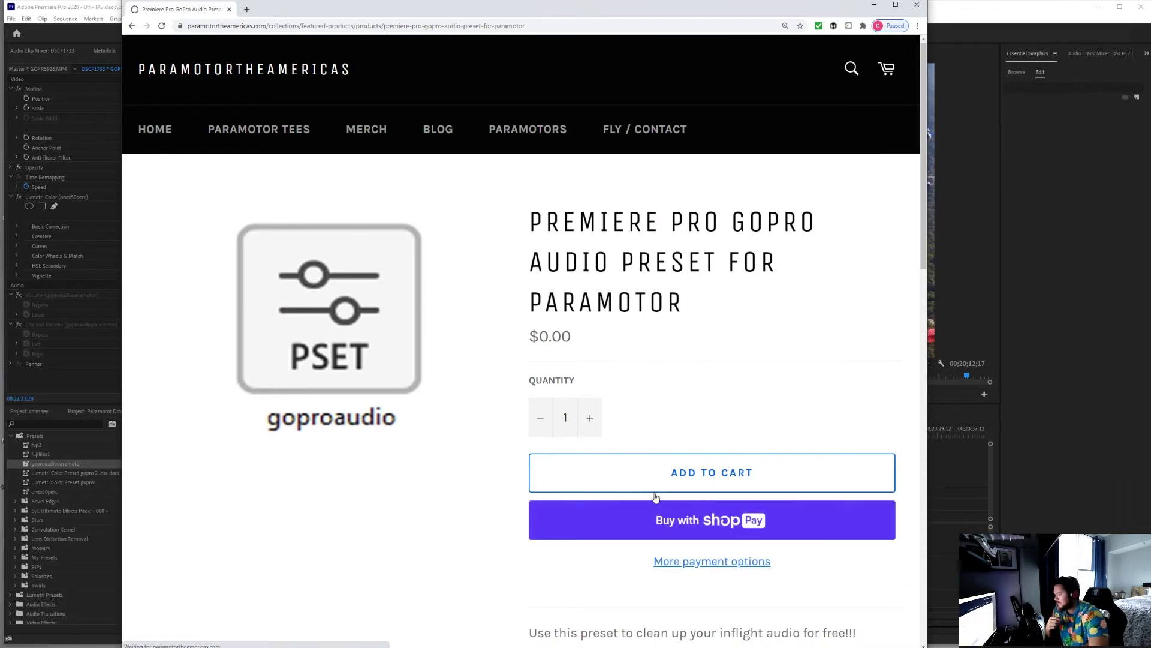
left_click(730, 474)
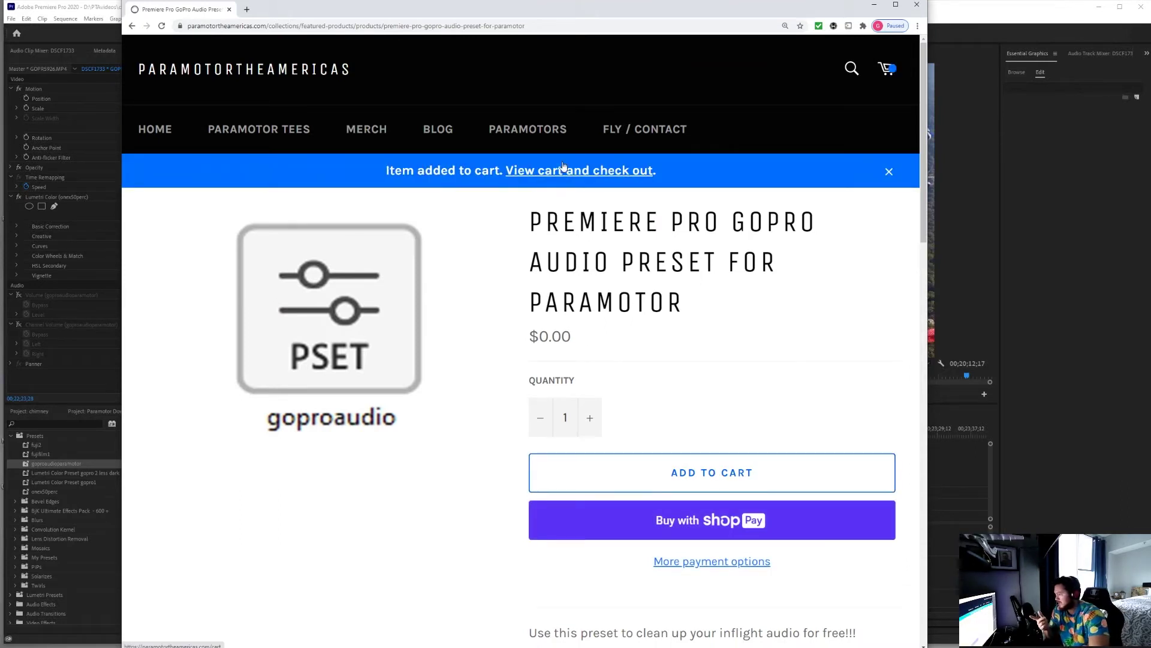
left_click(612, 173)
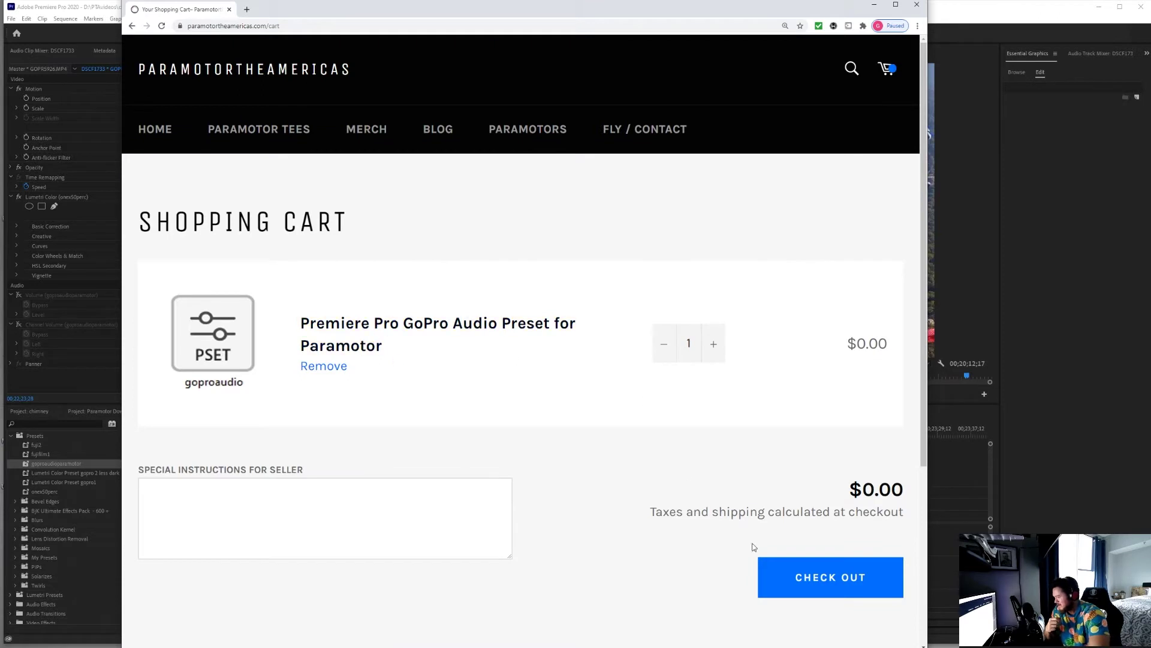
Step: Complete the free checkout, download and open goproaudio (1).prfpset, then return to Premiere Pro
left_click(831, 580)
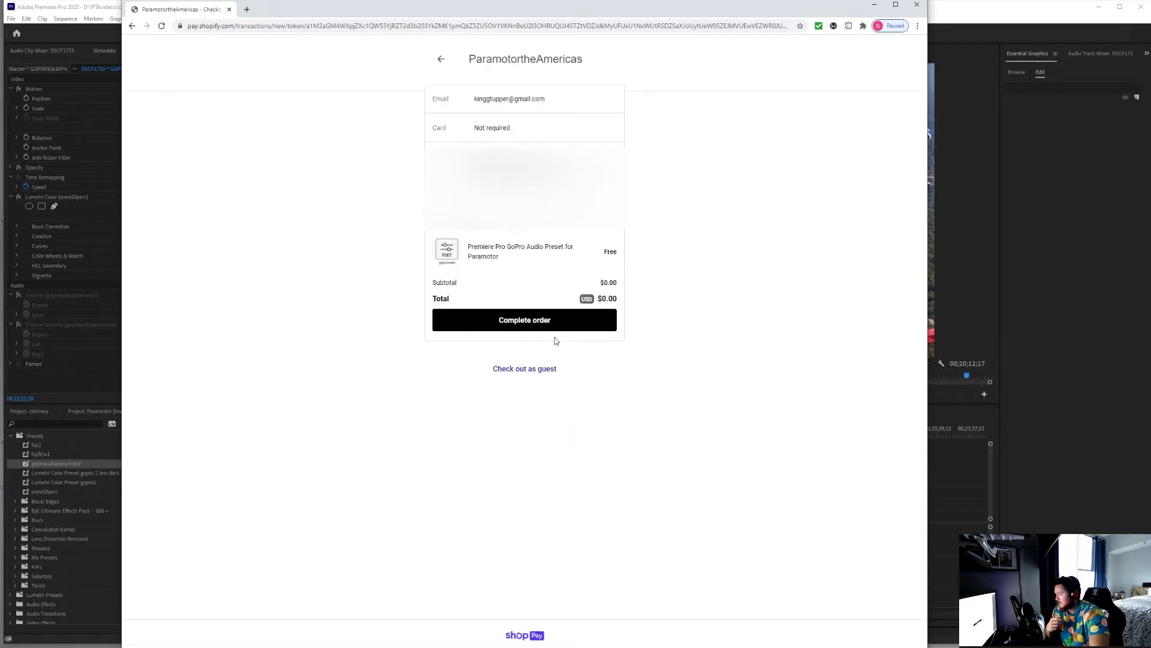
left_click(531, 321)
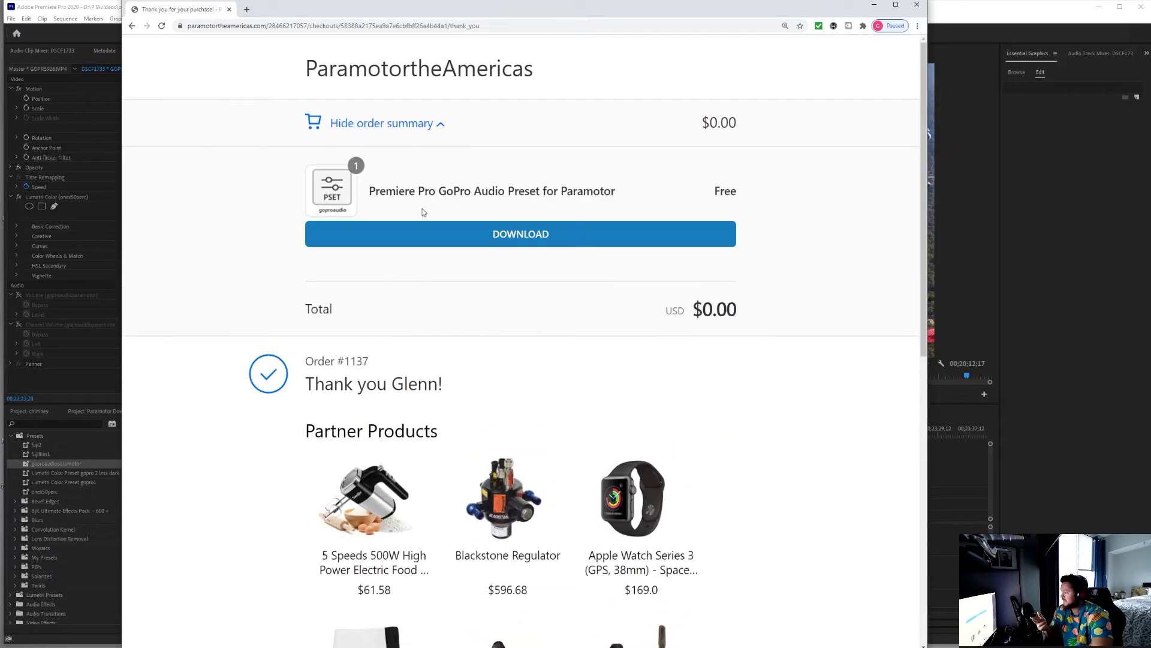
left_click(526, 242)
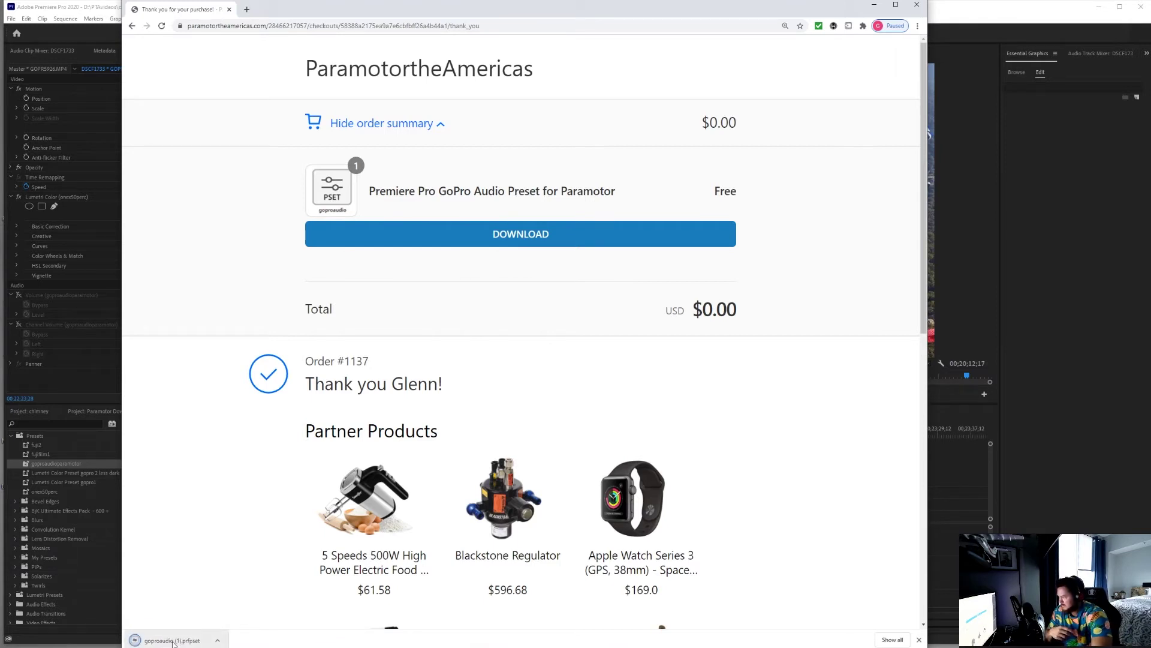
left_click(174, 641)
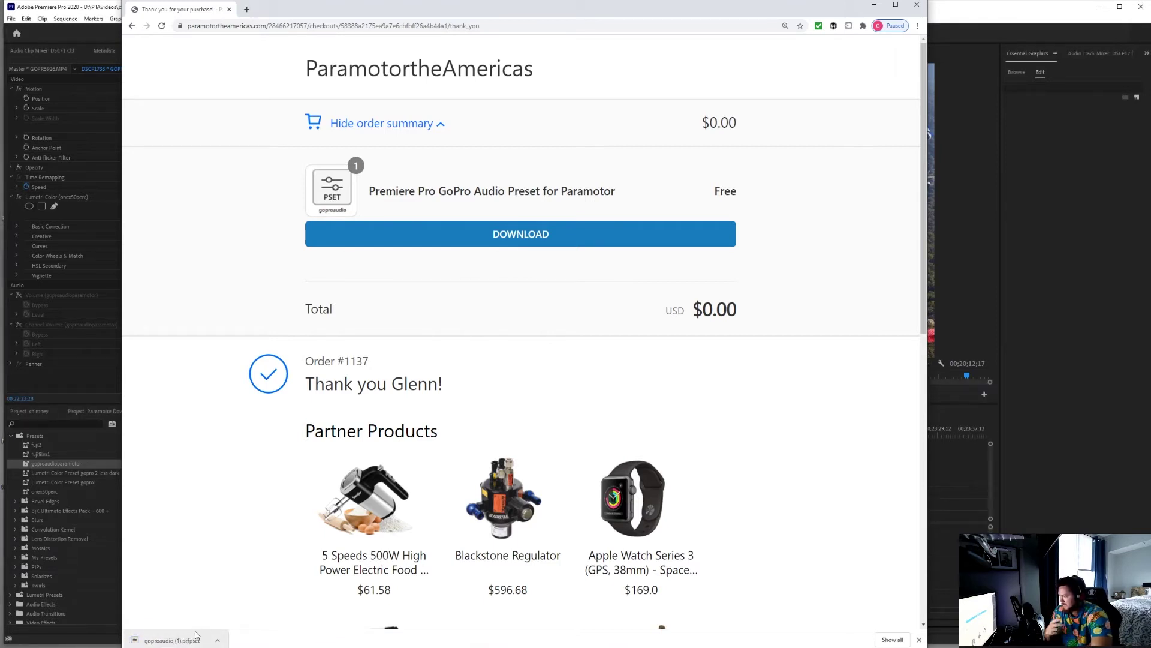
left_click(83, 27)
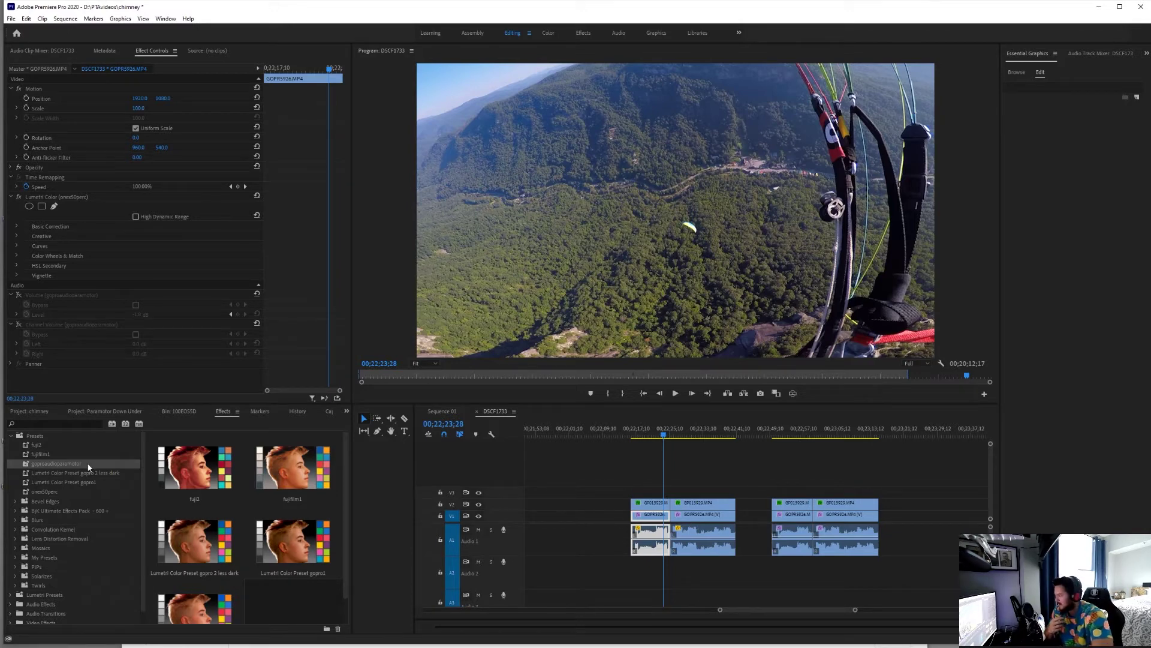
Step: Drag the goproaudioparamotor preset from Presets onto the second GOPR5926.MP4 clip
left_click(294, 449)
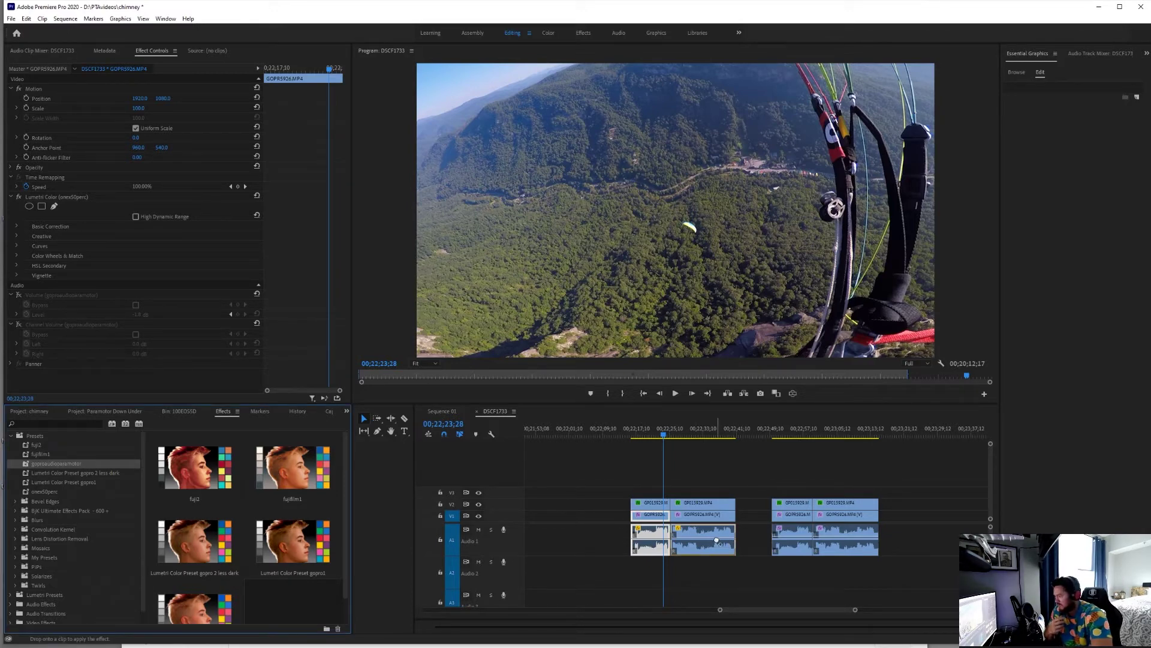
left_click(720, 546)
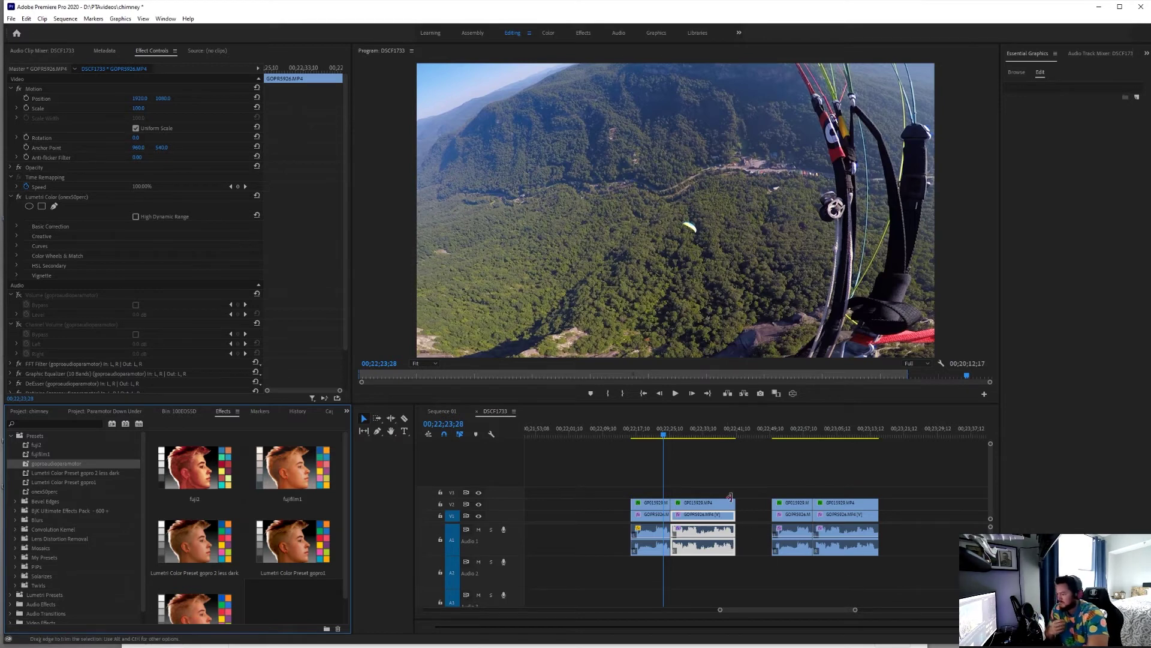
Step: Jump the playhead to 00;22;28;04 in the treated GOPR5926 clip
left_click(684, 436)
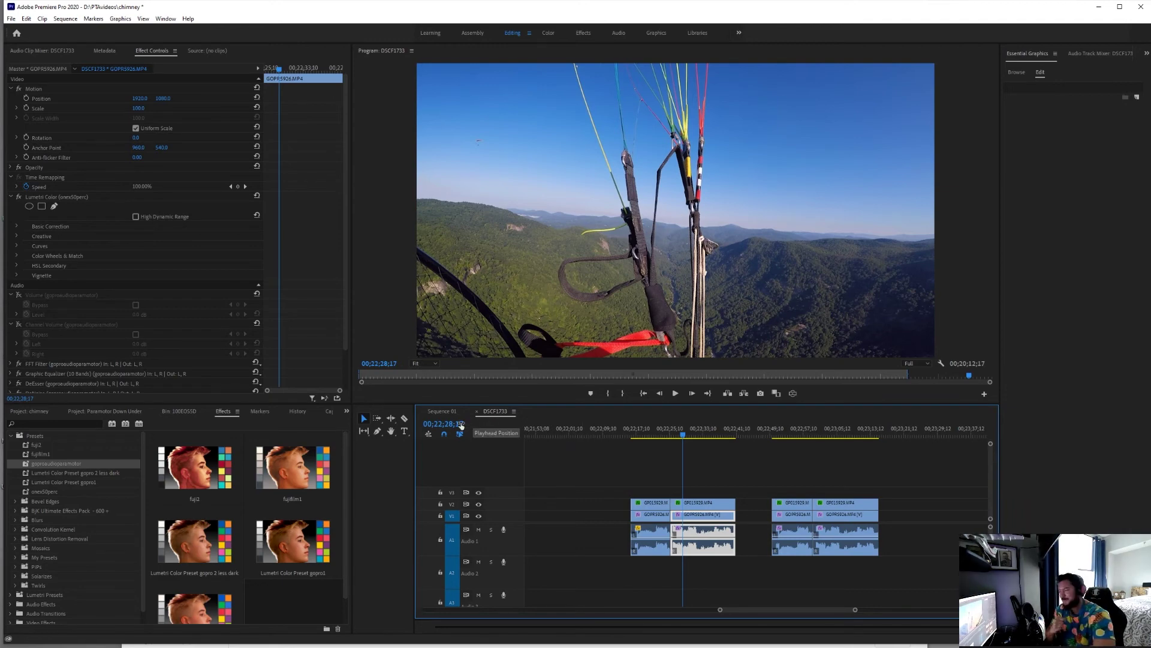
Step: Bring up the Sequence 01 timeline of the Paramotor Down Under project
left_click(442, 412)
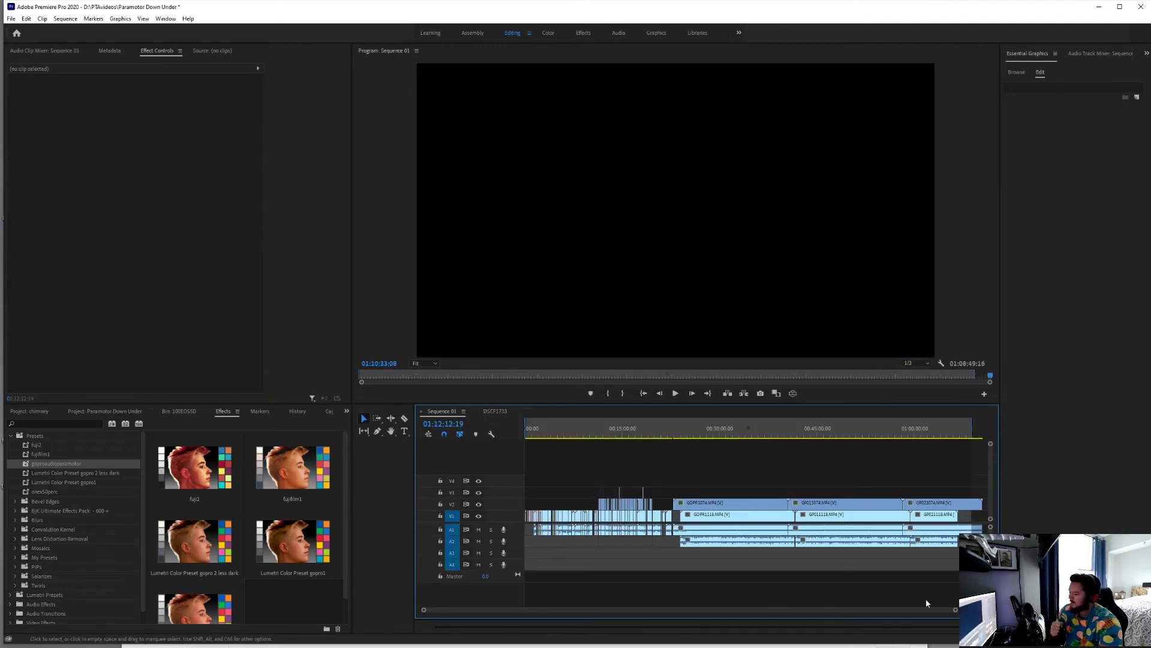